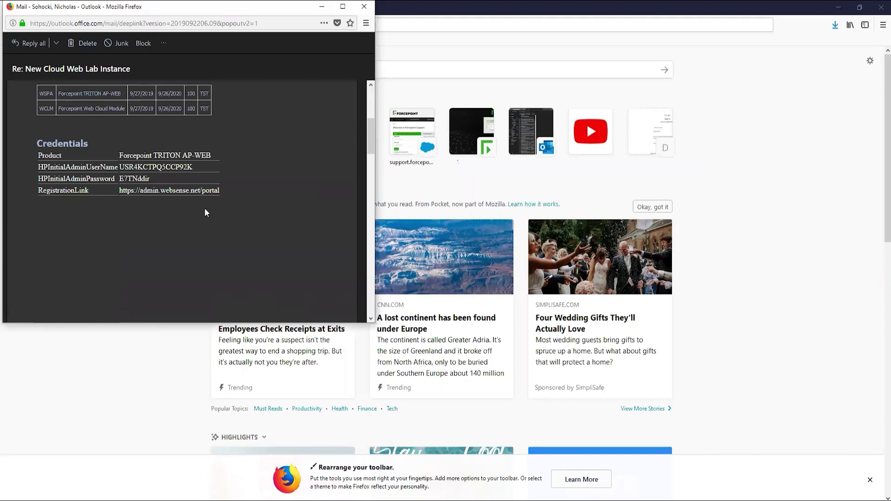
Step: Select the RegistrationLink URL in the credentials email's table
{"action": "left_click_drag", "start_coordinate": [220, 190], "coordinate": [119, 190]}
{"action": "key", "text": "ctrl+c"}
Step: Load the copied registration URL in Firefox and log on with the admin credentials
{"action": "left_click", "coordinate": [511, 26]}
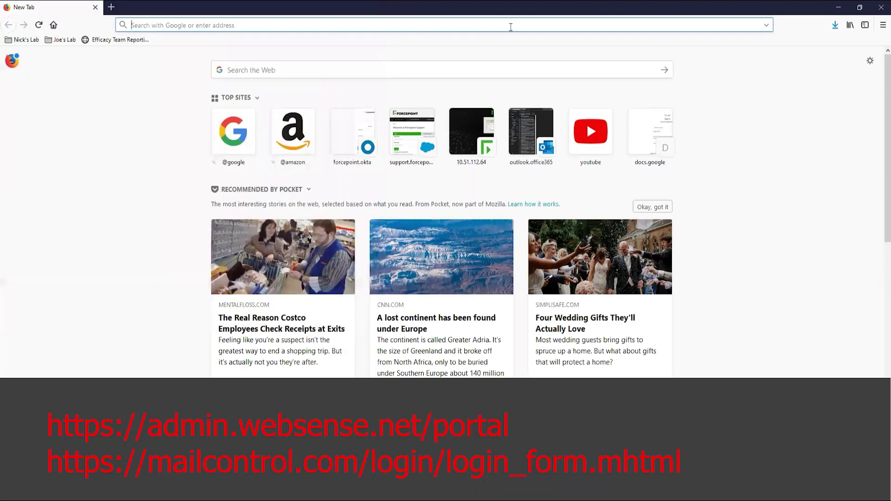
{"action": "key", "text": "ctrl+v"}
{"action": "key", "text": "Return"}
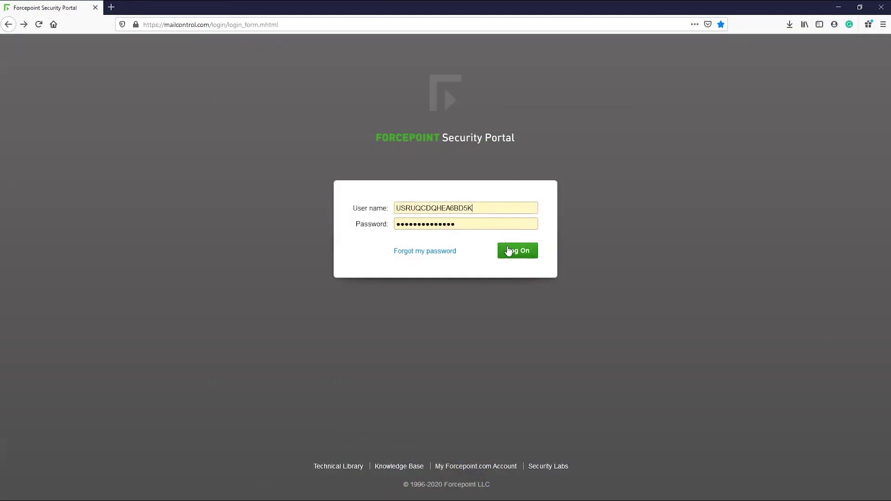
{"action": "left_click", "coordinate": [509, 254]}
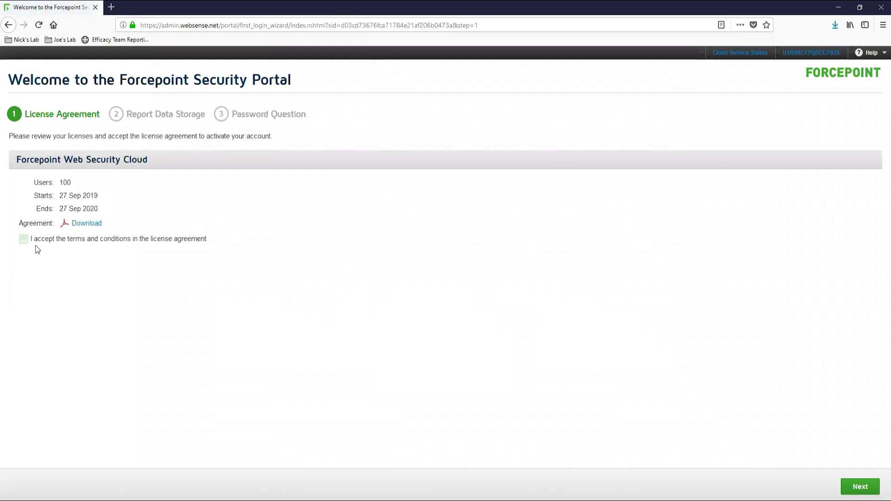
Step: Accept the license terms and keep Chicago primary and Dallas secondary report storage
{"action": "left_click", "coordinate": [37, 239]}
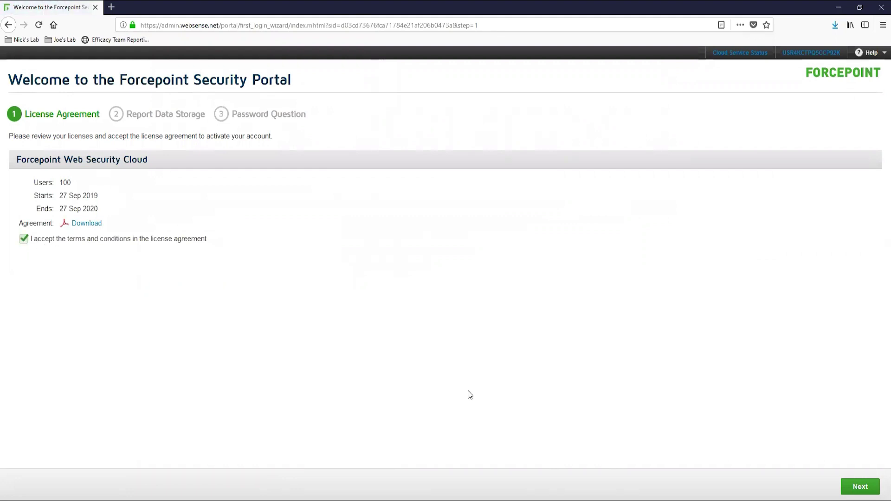
{"action": "left_click", "coordinate": [861, 490]}
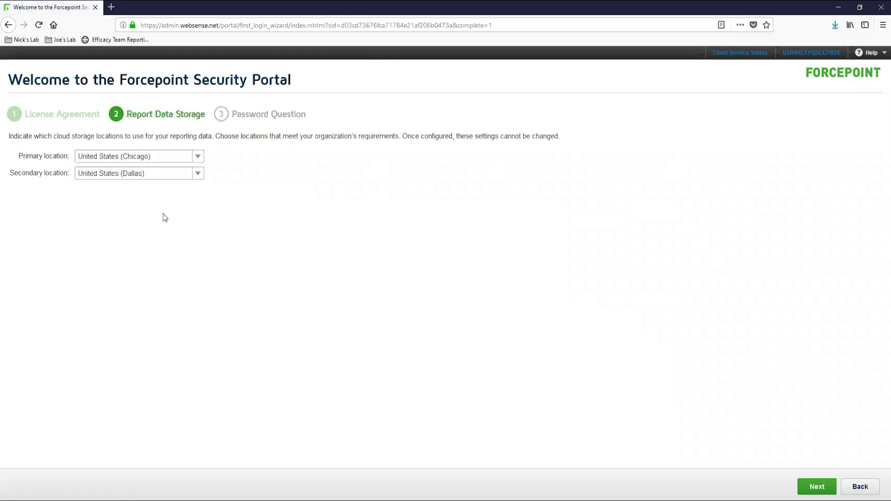
{"action": "left_click", "coordinate": [817, 487]}
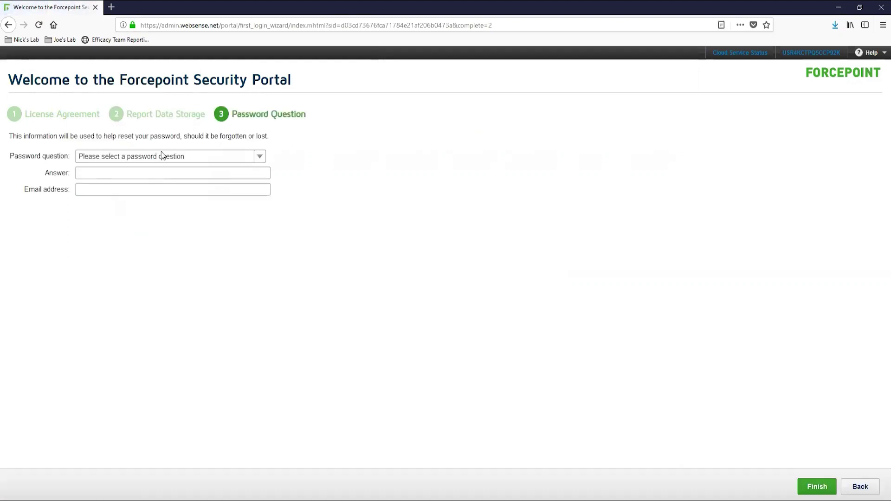
Step: Choose the 'first pet' recovery question, enter its answer and a recovery e-mail, then finish
{"action": "left_click", "coordinate": [163, 156]}
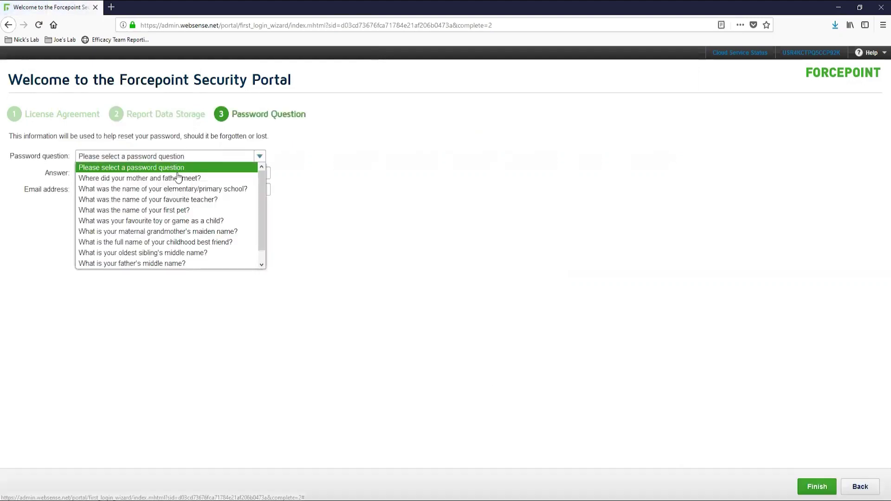
{"action": "left_click", "coordinate": [186, 213]}
{"action": "left_click", "coordinate": [113, 173]}
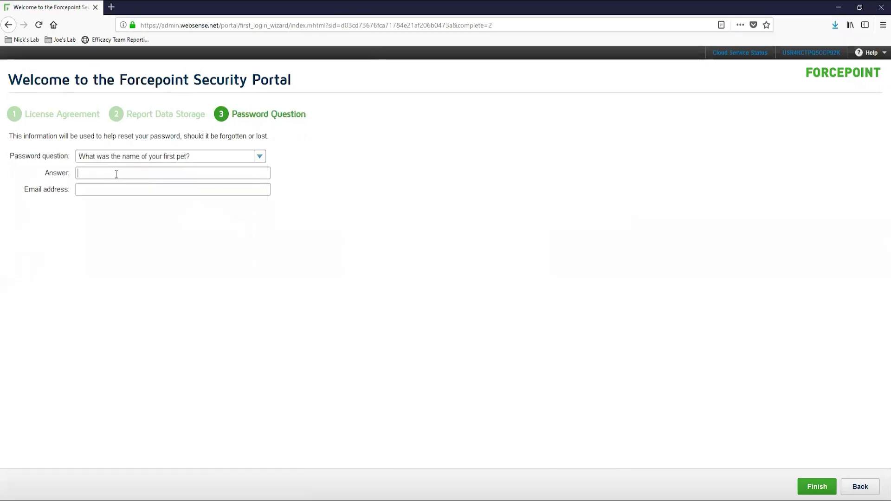
{"action": "key", "text": "Tab"}
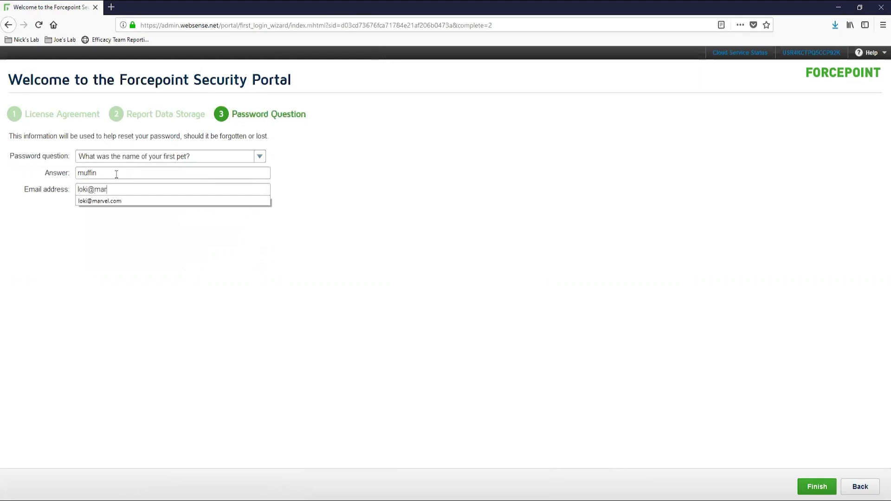
{"action": "left_click", "coordinate": [817, 487]}
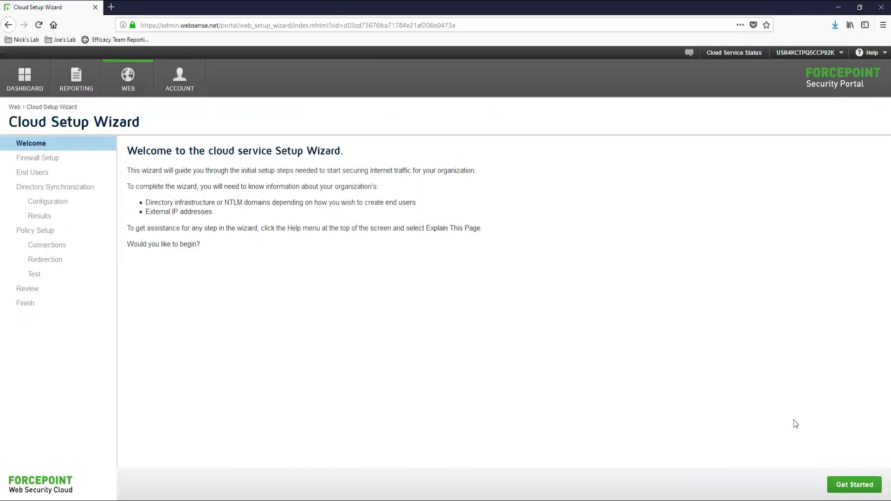
Step: Start the Cloud Setup Wizard and continue past the firewall check reporting ports 80, 8081, 8082 closed
{"action": "left_click", "coordinate": [852, 485]}
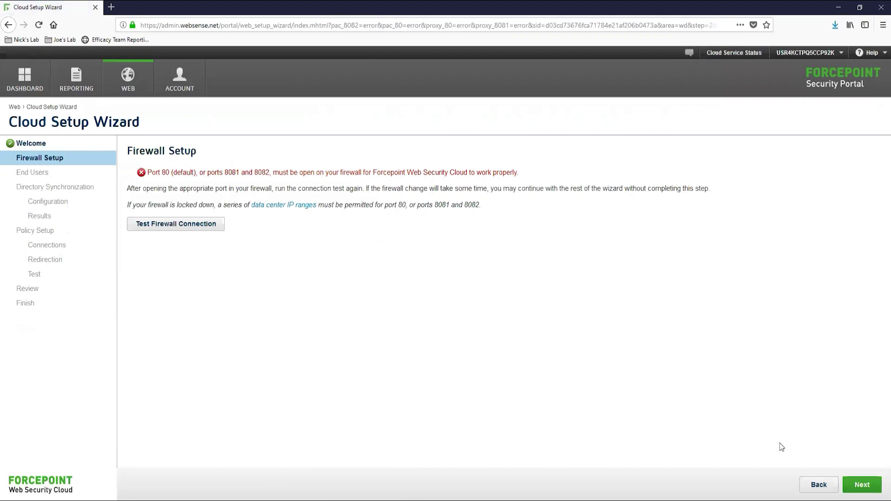
{"action": "left_click", "coordinate": [859, 486]}
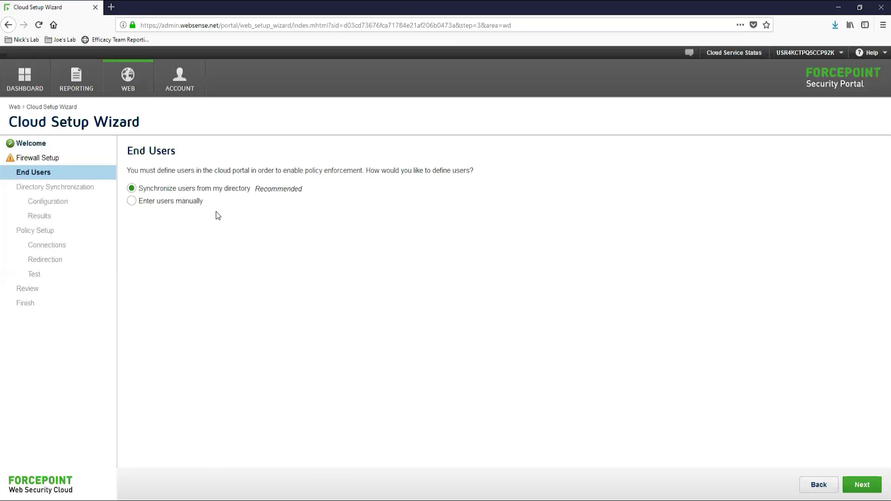
Step: Pick 'Enter users manually', then move the selection back to directory synchronization
{"action": "left_click", "coordinate": [200, 201]}
{"action": "key", "text": "Up"}
Step: Choose manual entry and add one test user with an e-mail address and NTLM identity
{"action": "left_click", "coordinate": [198, 207]}
{"action": "left_click", "coordinate": [860, 484]}
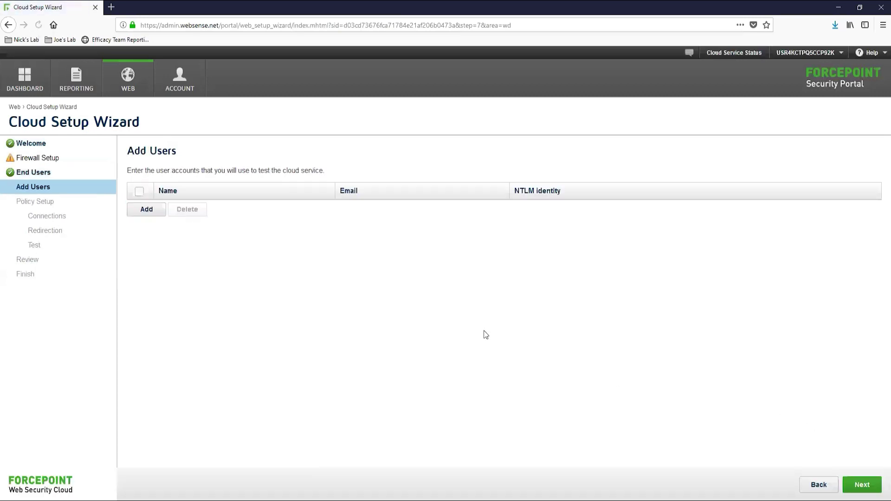
{"action": "left_click", "coordinate": [147, 210]}
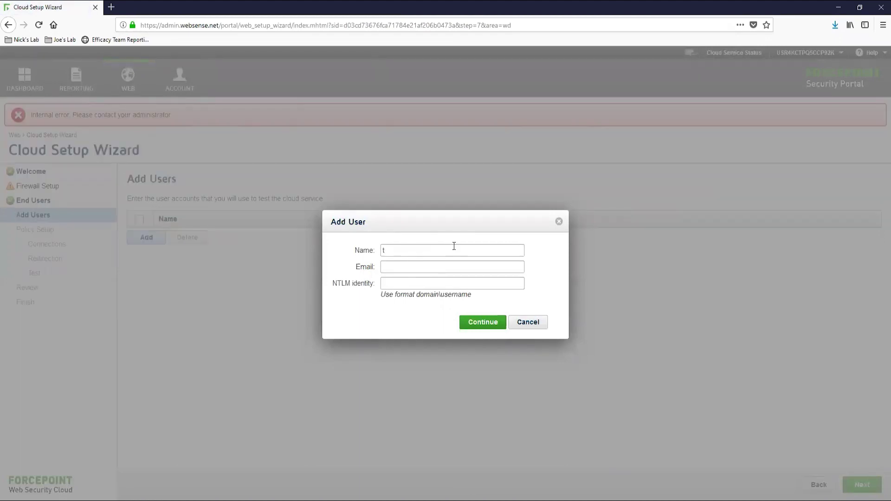
{"action": "type", "text": "thor"}
{"action": "key", "text": "Tab"}
{"action": "type", "text": "marvel\\thor"}
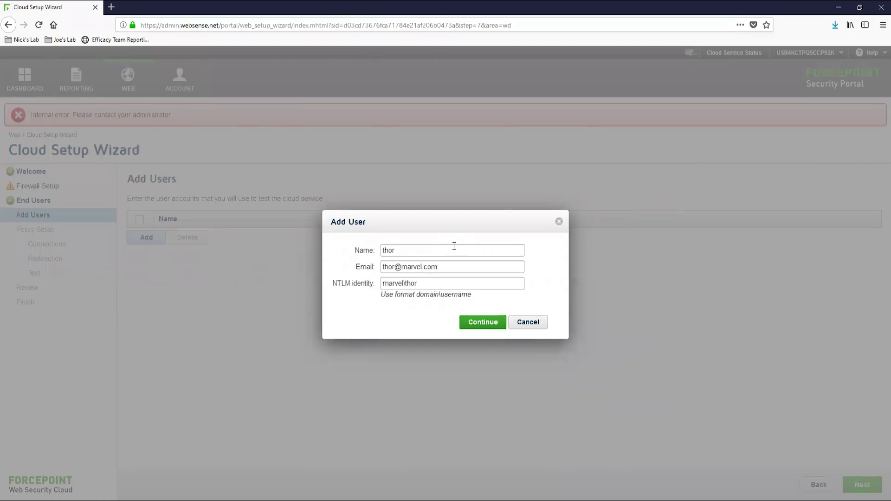
{"action": "left_click", "coordinate": [487, 323]}
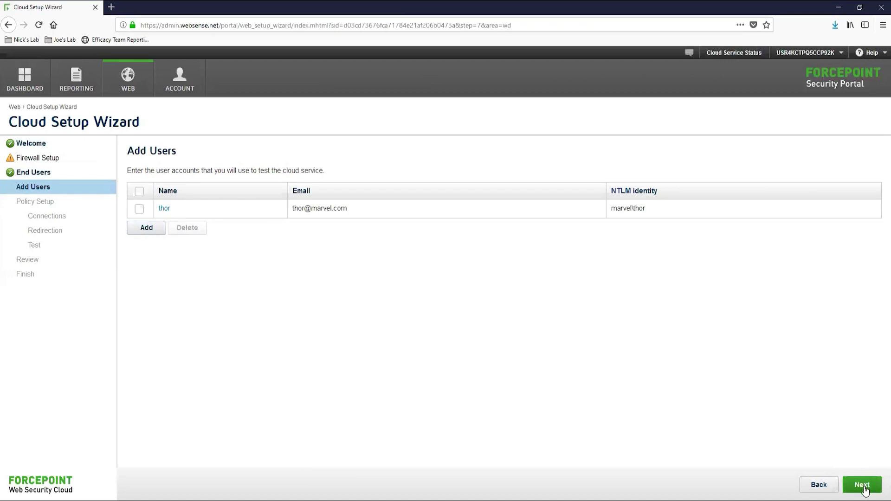
{"action": "left_click", "coordinate": [863, 487]}
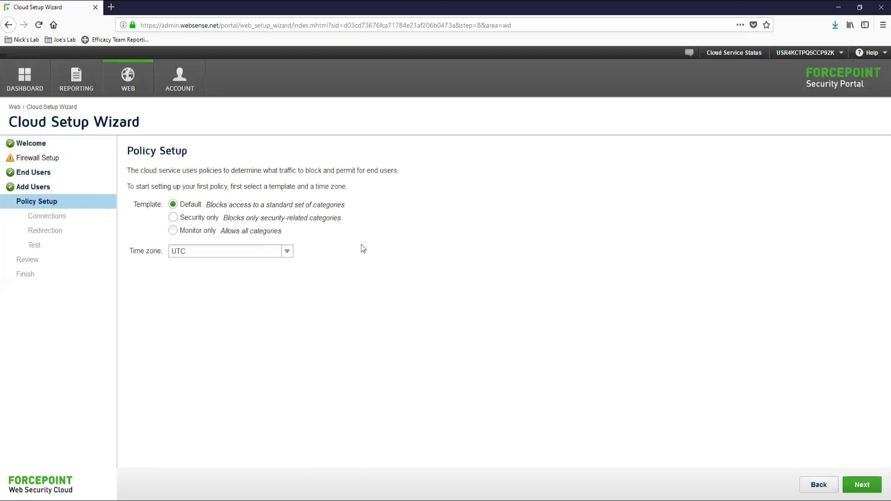
Step: Apply the Security only policy template with the US/Central time zone
{"action": "left_click", "coordinate": [208, 221]}
{"action": "left_click", "coordinate": [279, 253]}
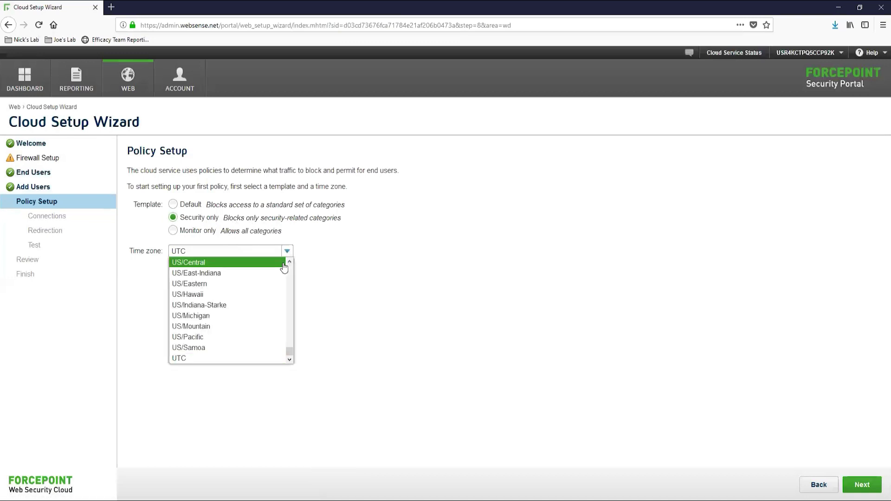
{"action": "left_click", "coordinate": [254, 263]}
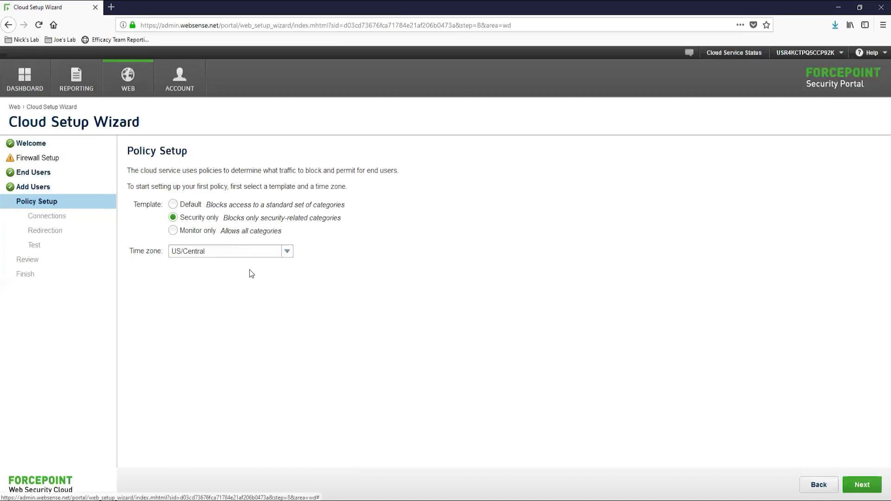
{"action": "left_click", "coordinate": [863, 485]}
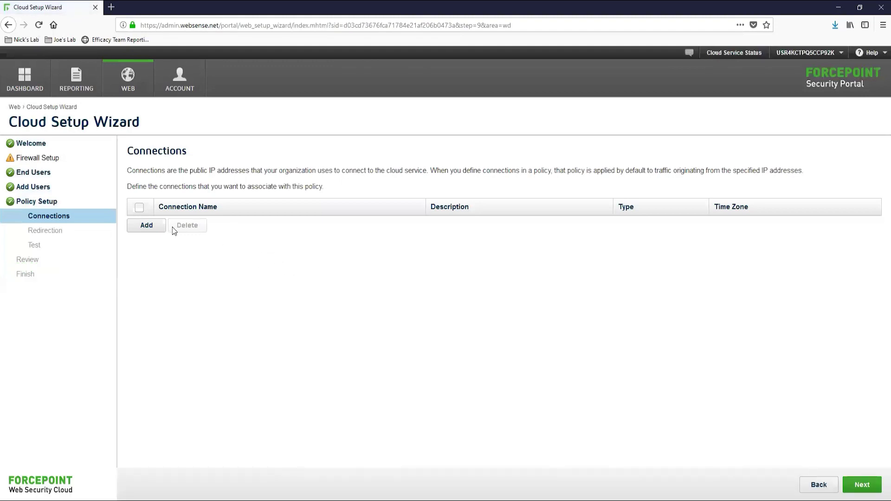
Step: Save a lab connection for IP 64.157.241.254 in the America/Chicago time zone
{"action": "left_click", "coordinate": [148, 226]}
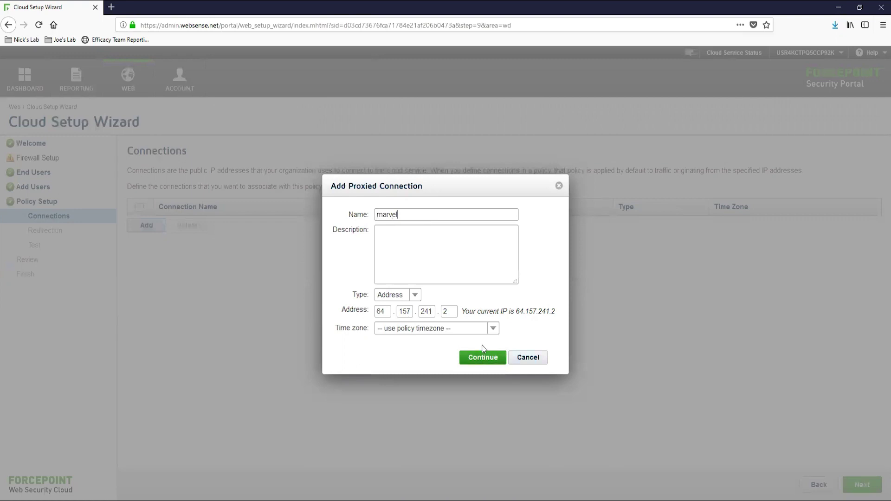
{"action": "left_click", "coordinate": [481, 330]}
{"action": "left_click_drag", "start_coordinate": [496, 232], "coordinate": [498, 247]}
{"action": "left_click", "coordinate": [432, 322]}
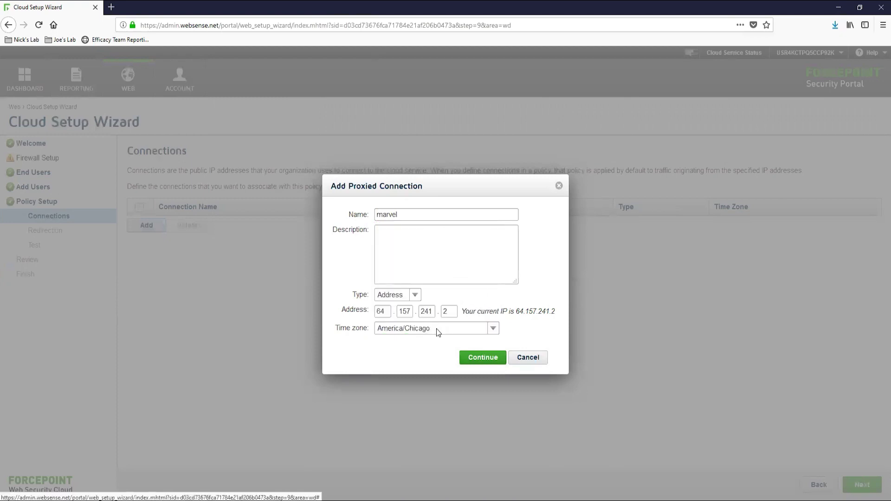
{"action": "left_click", "coordinate": [481, 359]}
{"action": "left_click", "coordinate": [474, 354]}
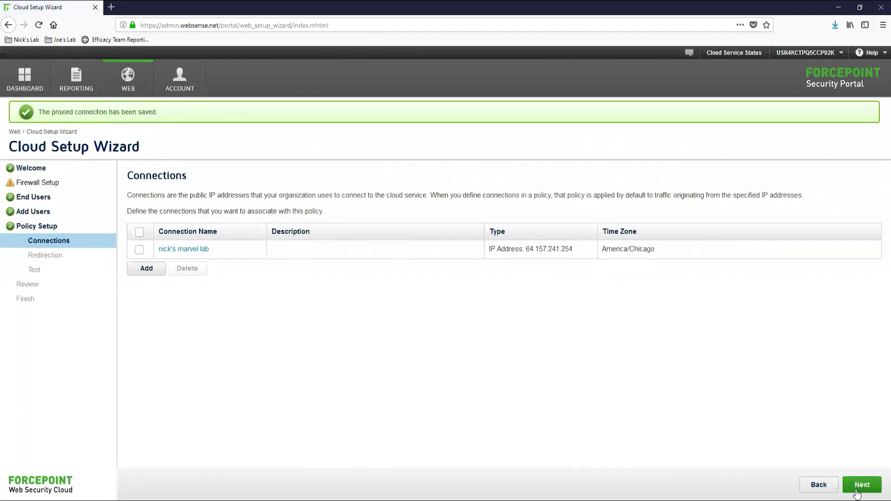
{"action": "left_click", "coordinate": [862, 485]}
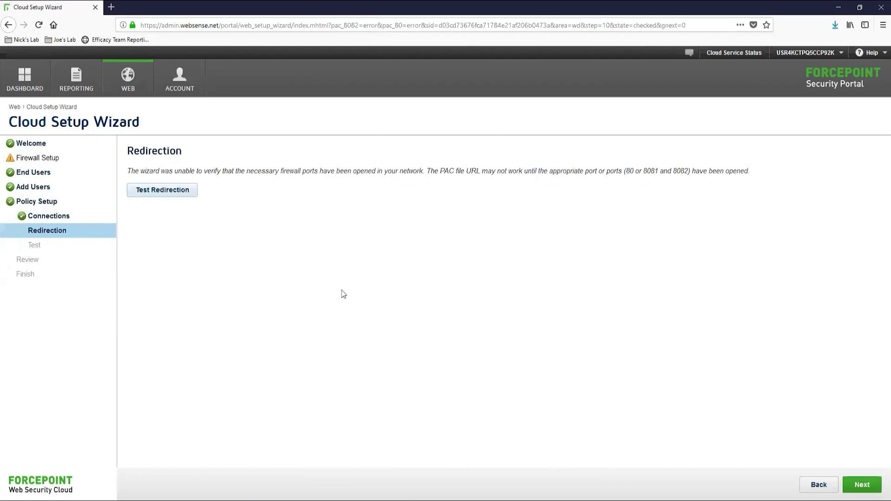
Step: Advance past the Redirection and Test steps to reach the wizard's Finish page
{"action": "left_click", "coordinate": [861, 484]}
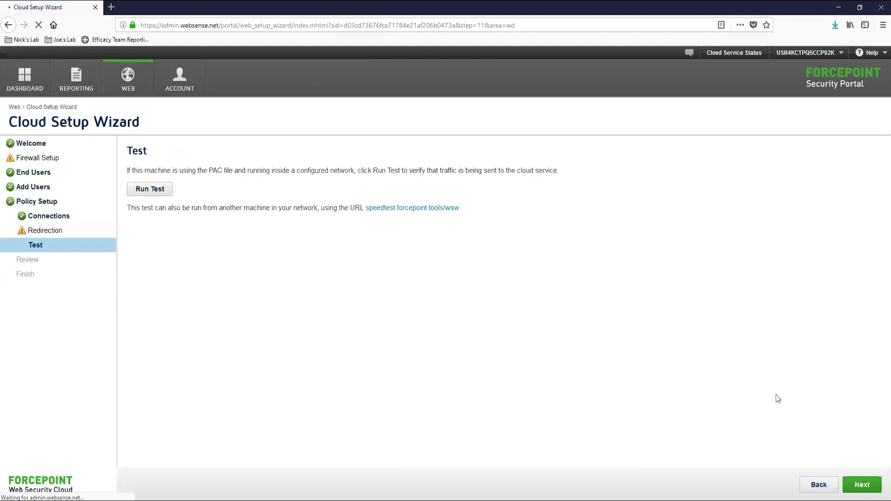
{"action": "left_click", "coordinate": [861, 485]}
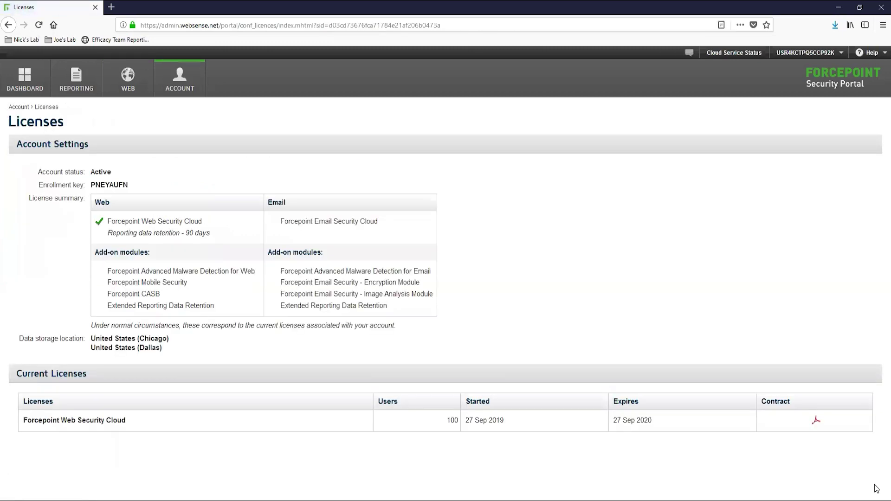
Step: Complete the setup wizard and go to the account's Contacts list
{"action": "mouse_move", "coordinate": [188, 86]}
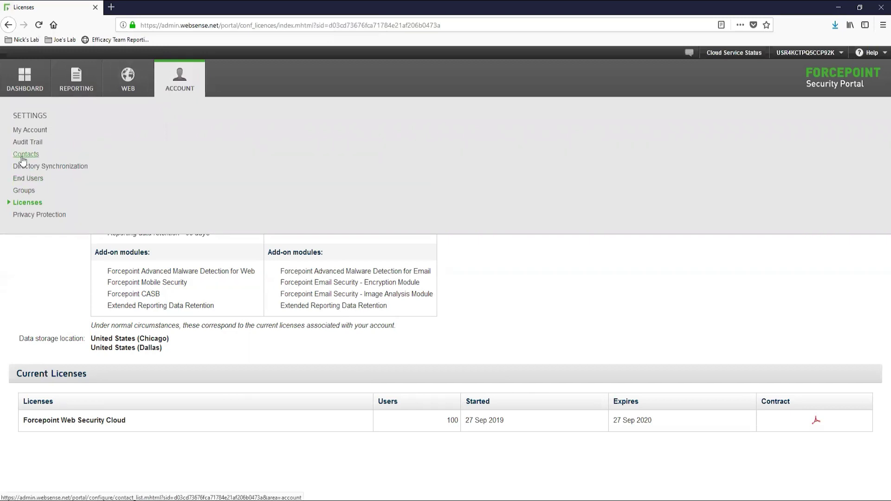
{"action": "left_click", "coordinate": [22, 157]}
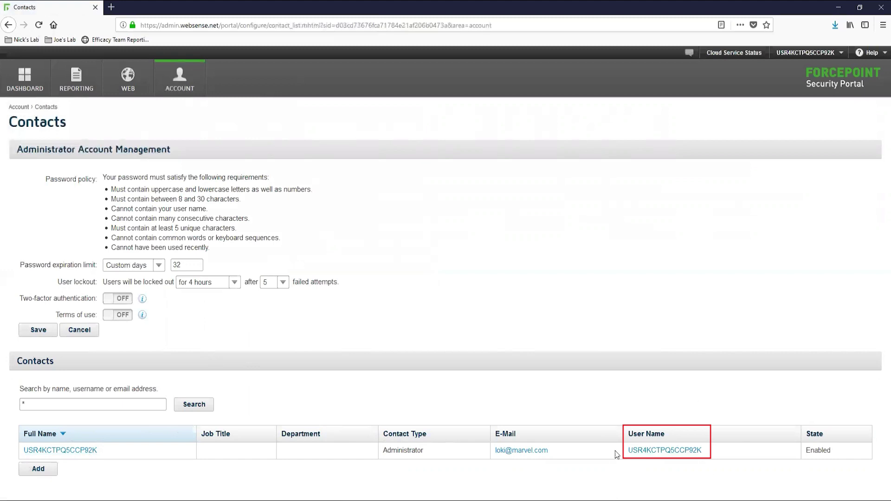
Step: Give the administrator login a new password, confirm it, and submit
{"action": "left_click", "coordinate": [673, 451]}
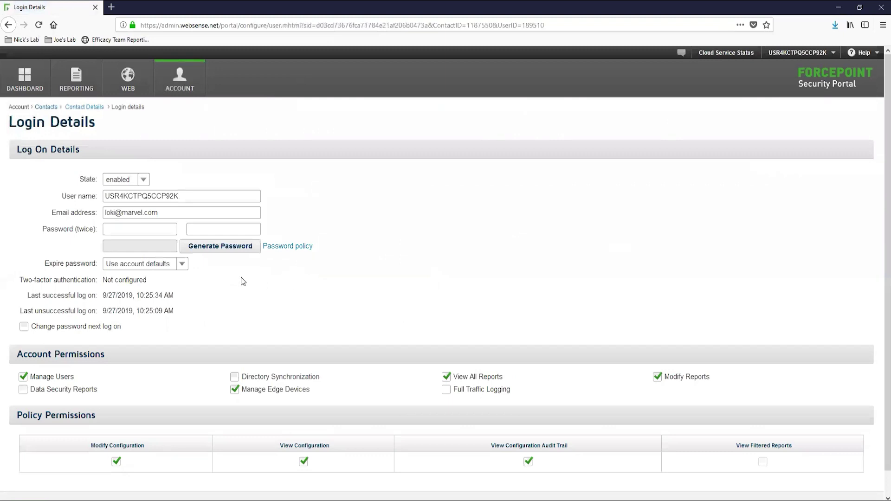
{"action": "left_click", "coordinate": [142, 228]}
{"action": "type", "text": "**********"}
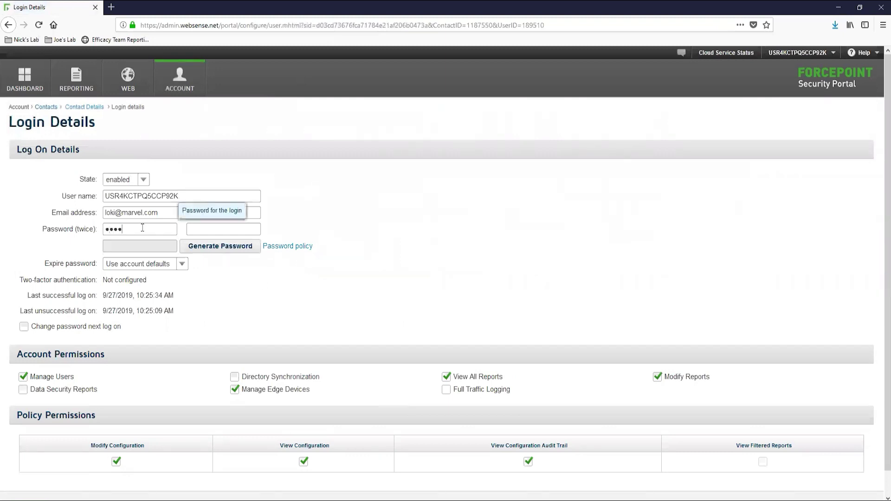
{"action": "key", "text": "Tab"}
{"action": "type", "text": "*************"}
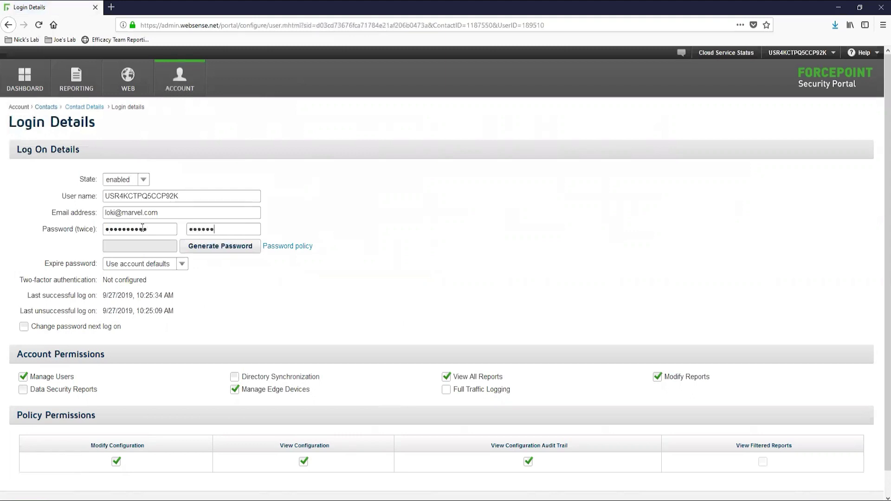
{"action": "key", "text": "Return"}
Step: Let Firefox update the saved password, then return to the contacts list
{"action": "scroll", "coordinate": [223, 302], "scroll_direction": "down", "scroll_amount": 1}
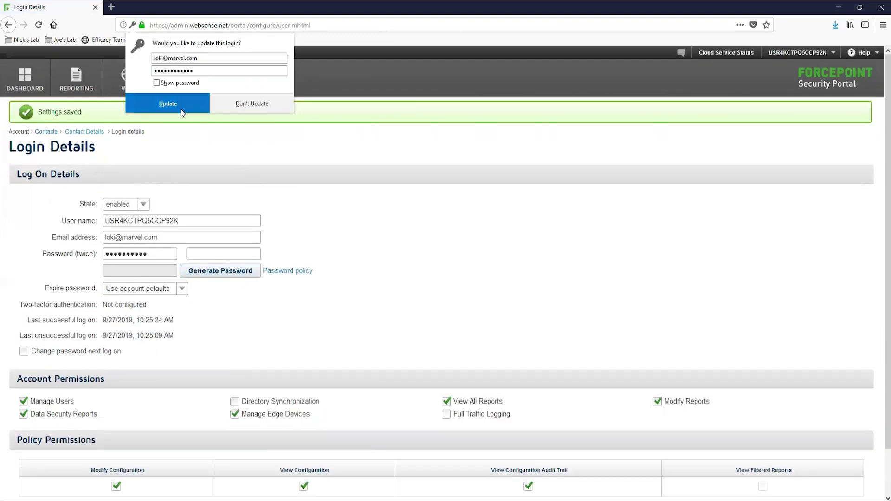
{"action": "left_click", "coordinate": [189, 104]}
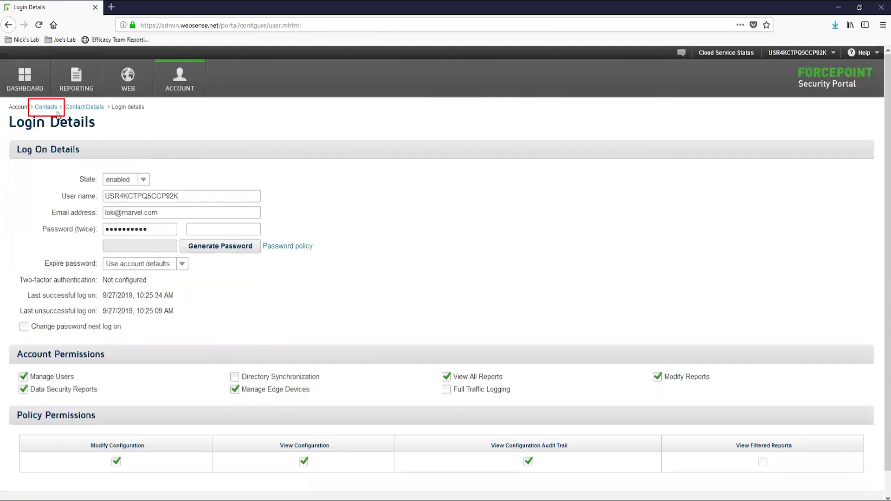
{"action": "left_click", "coordinate": [57, 112]}
Step: Add a contact with the person's first name, submit it, and open its user name form
{"action": "left_click", "coordinate": [49, 472]}
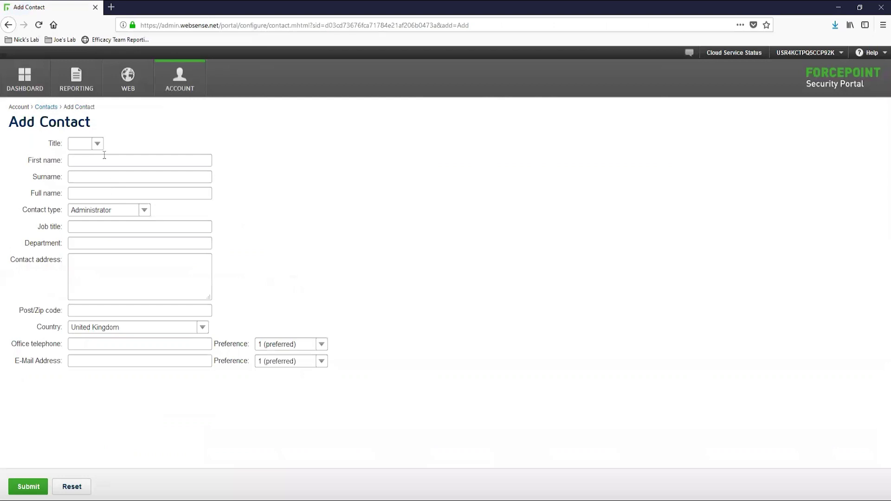
{"action": "left_click", "coordinate": [109, 159]}
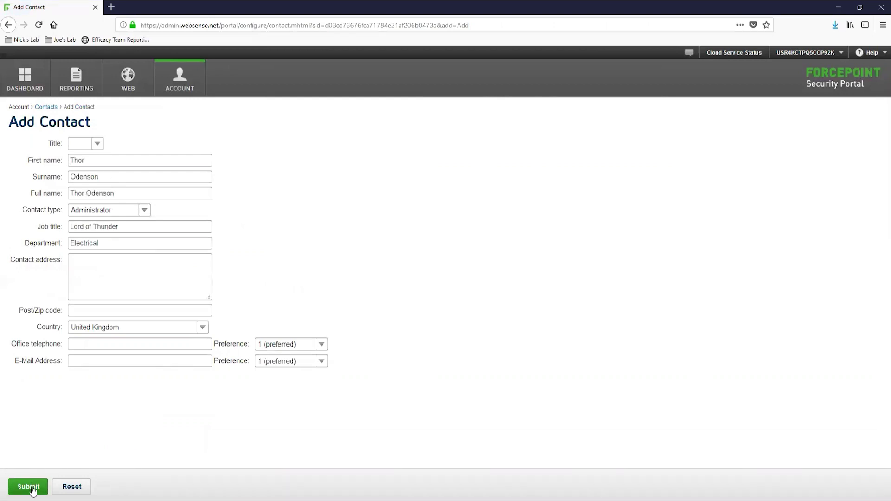
{"action": "left_click", "coordinate": [29, 485]}
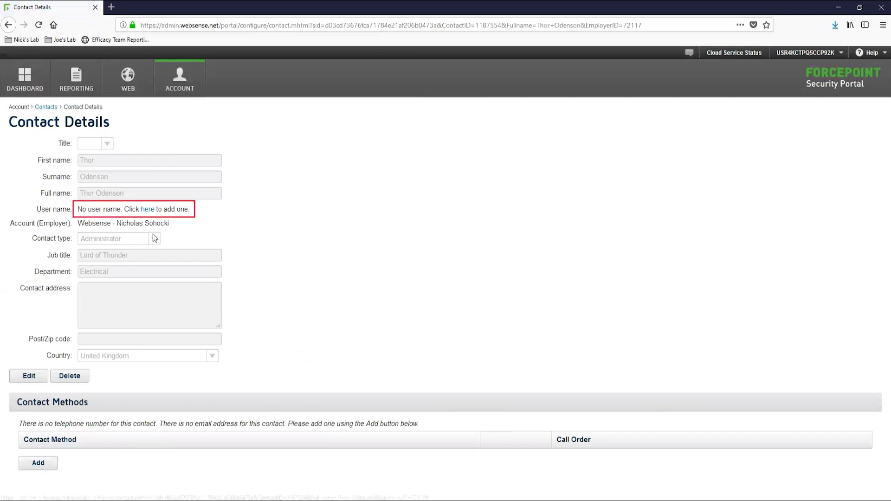
{"action": "left_click", "coordinate": [151, 212]}
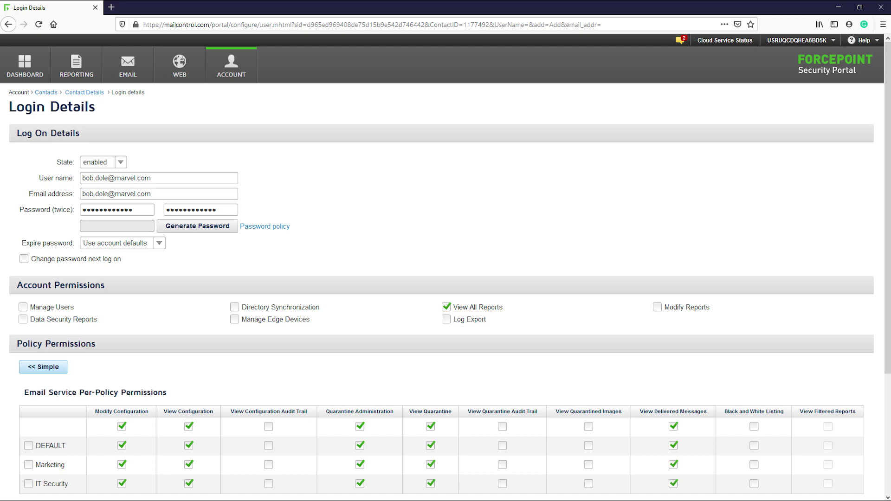
Step: Scroll down the new contact's Login Details to the Web Service policy permissions
{"action": "scroll", "coordinate": [446, 267], "scroll_direction": "down", "scroll_amount": 3}
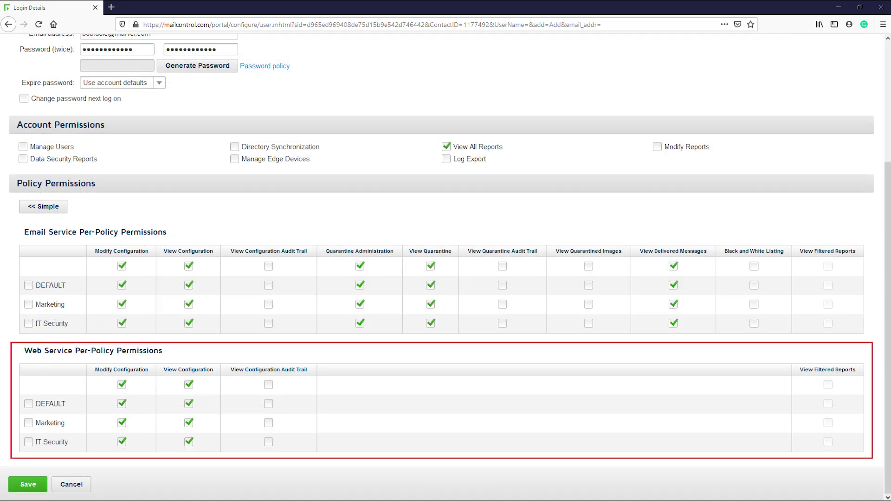